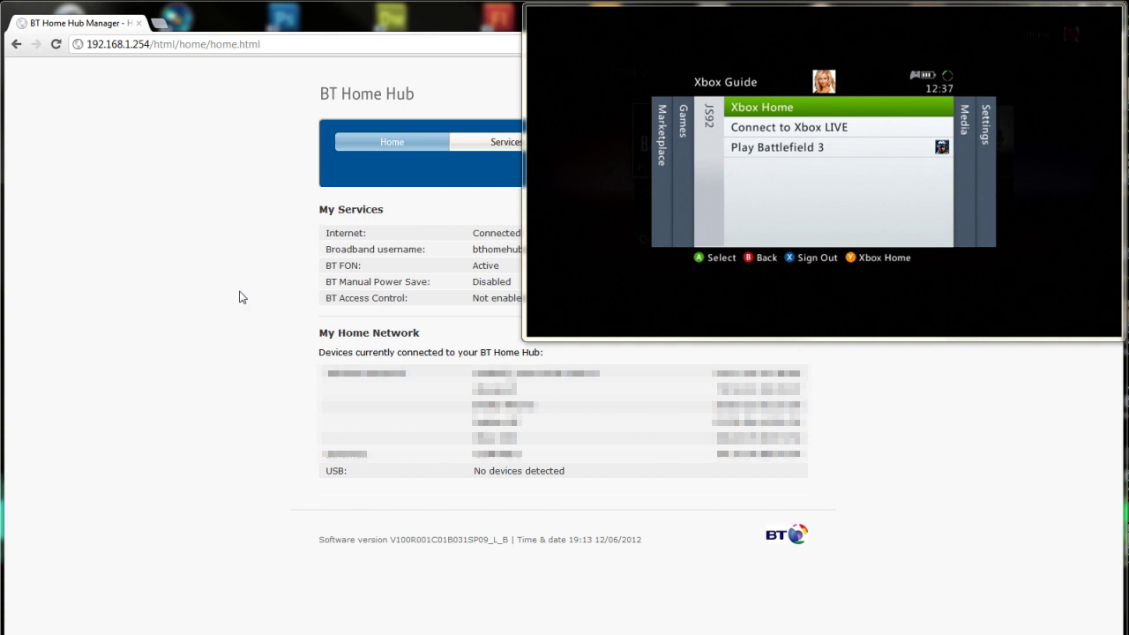
# - Start recording the Xbox console feed in AVer MediaCenter
pyautogui.moveTo(589, 328)
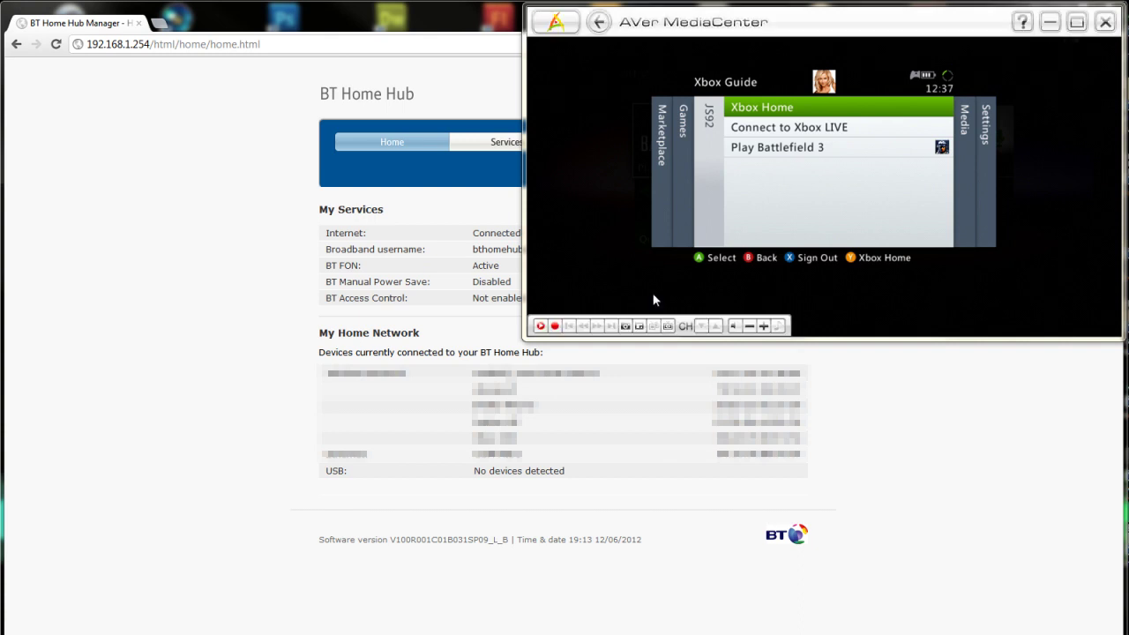
pyautogui.click(555, 327)
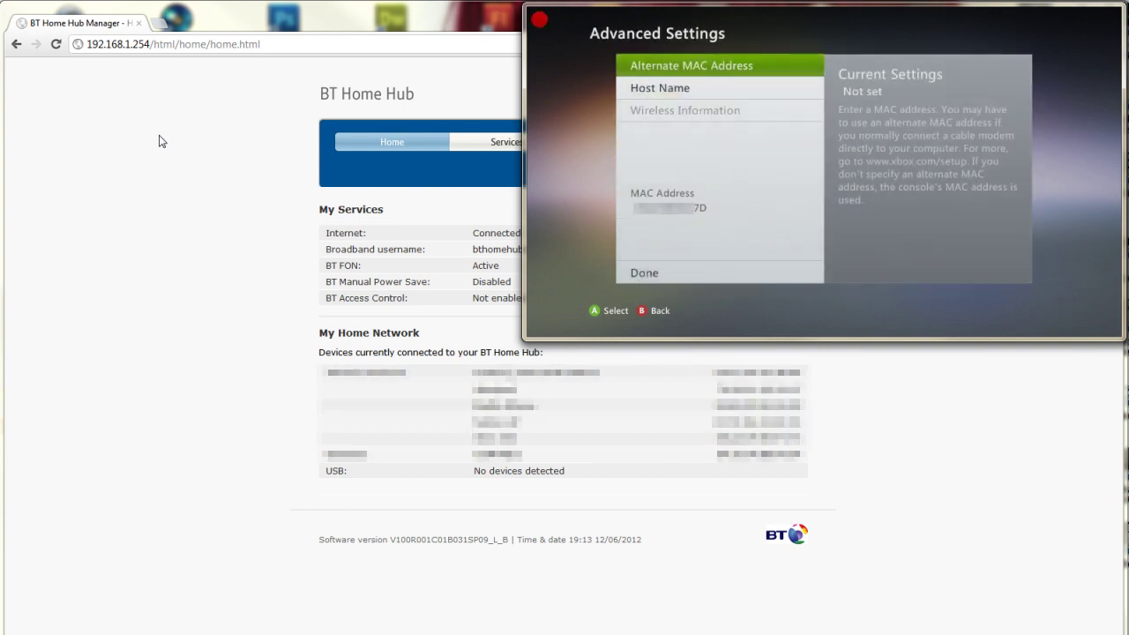
# - Leave the Xbox's Advanced Settings and highlight the console's name and MAC address in the BT Home Hub's connected devices list
pyautogui.moveTo(610, 230)
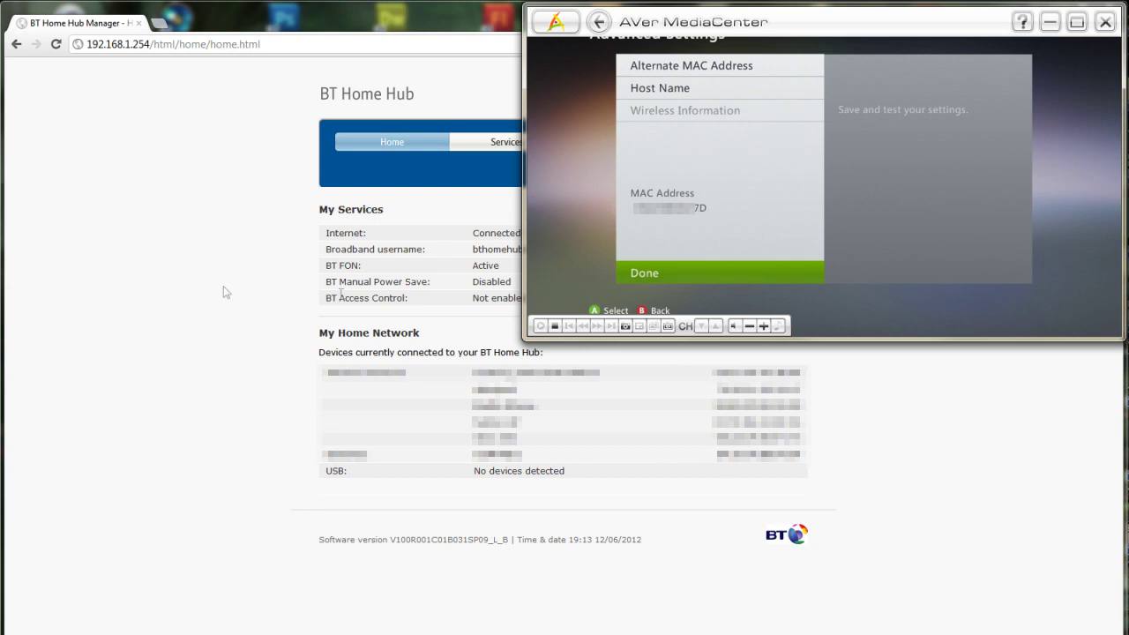
pyautogui.press('Return')
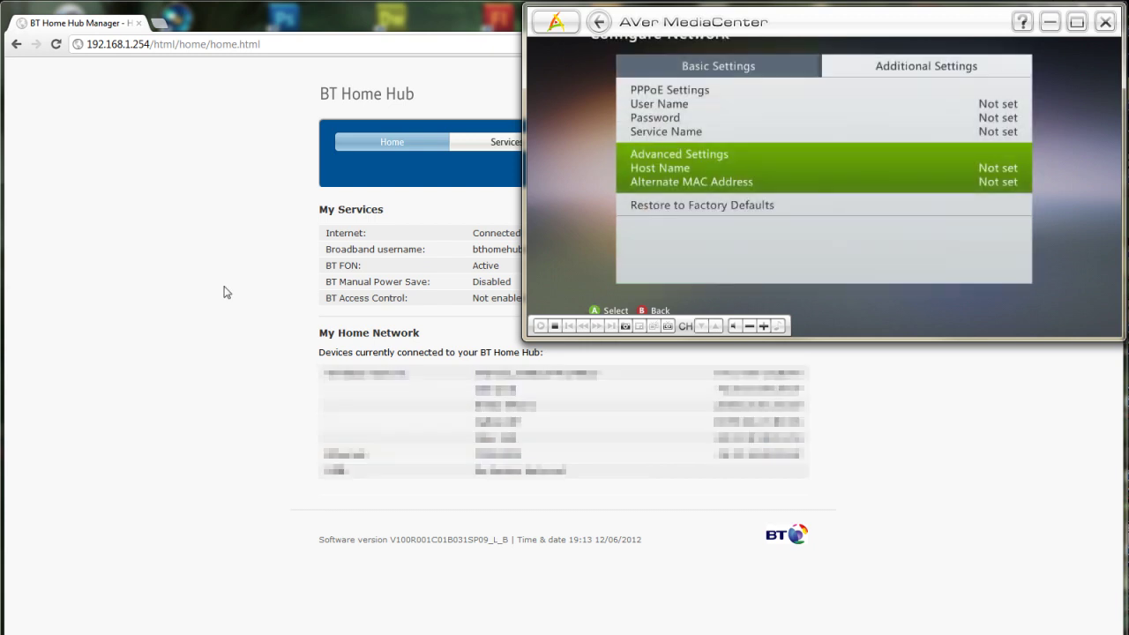
pyautogui.click(225, 292)
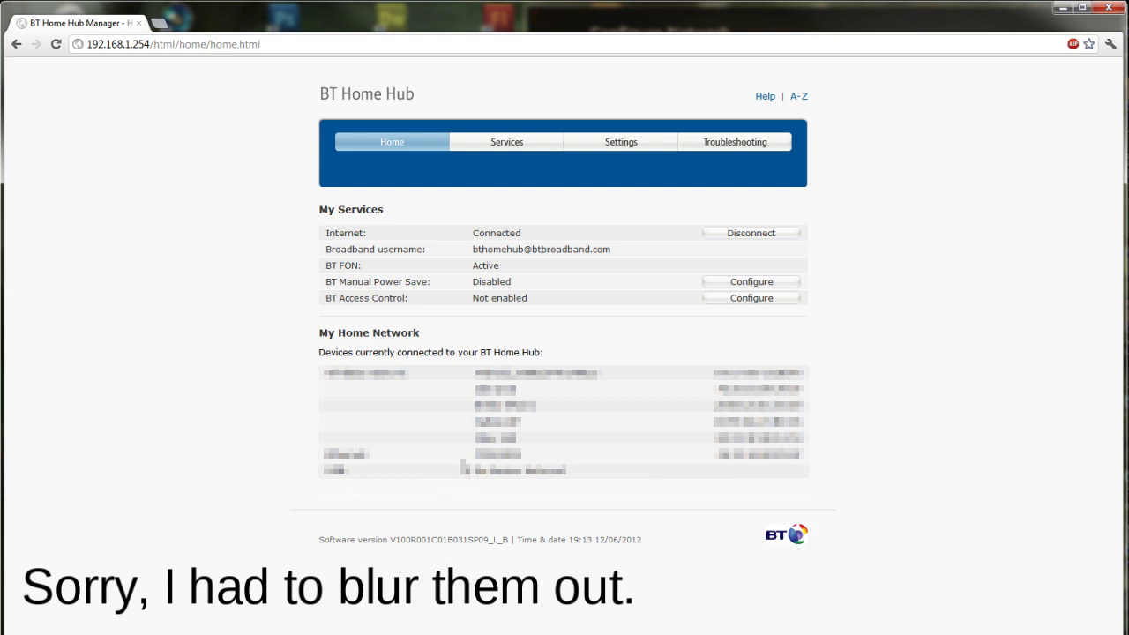
pyautogui.moveTo(475, 438); pyautogui.dragTo(519, 439)
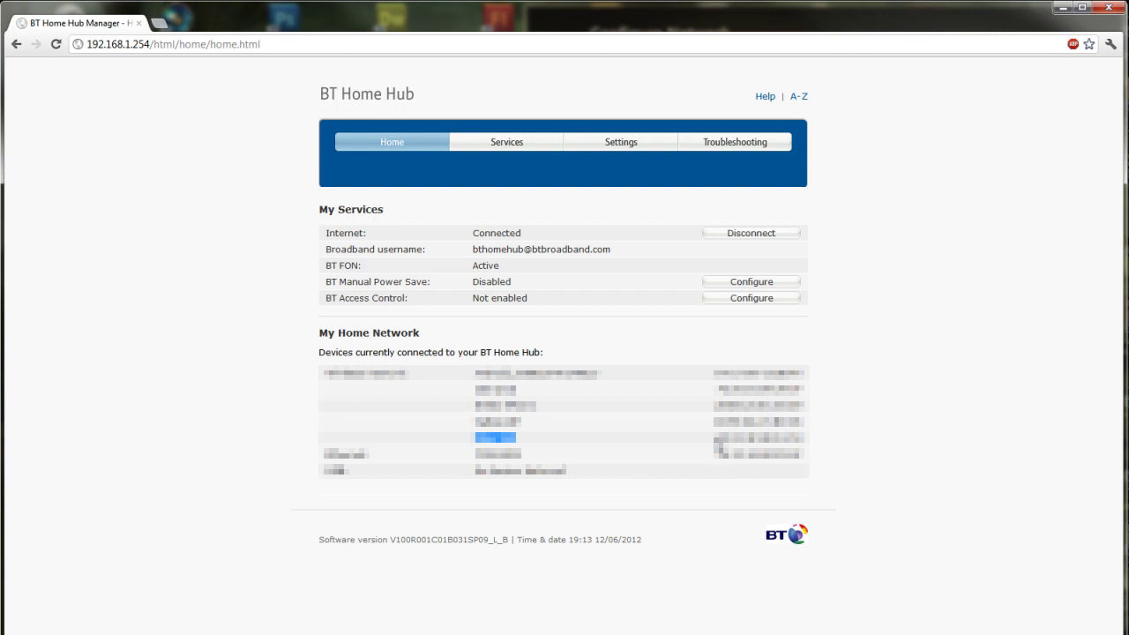
pyautogui.moveTo(716, 439); pyautogui.dragTo(792, 443)
pyautogui.click(802, 441)
# - Open a Command Prompt window by running cmd
pyautogui.press('super')
pyautogui.click(59, 483)
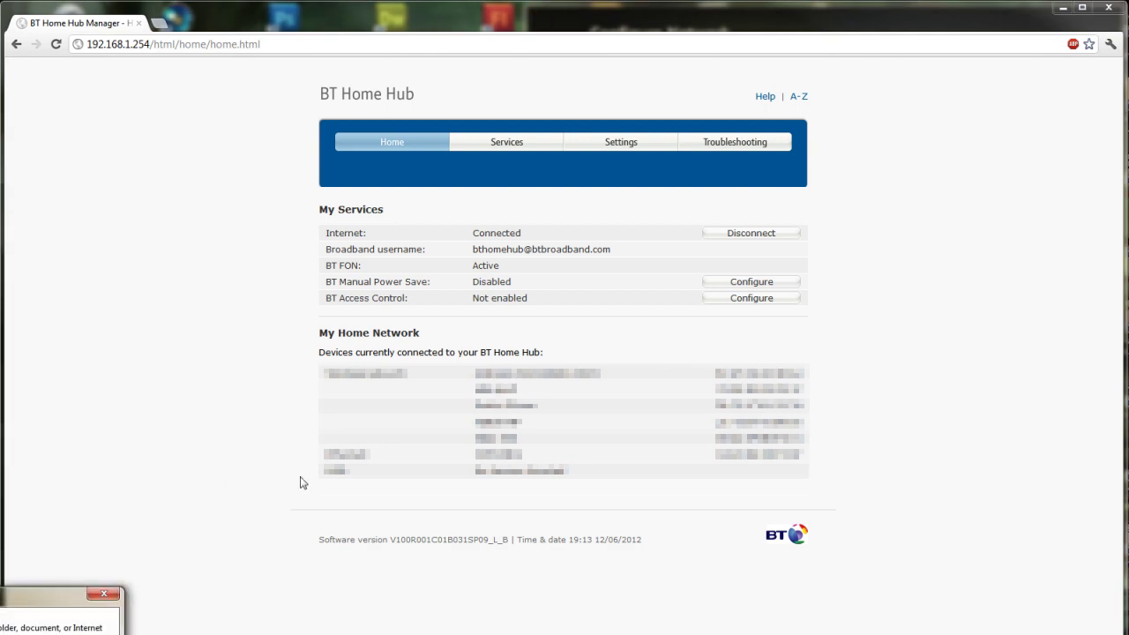
pyautogui.moveTo(38, 585); pyautogui.dragTo(269, 376)
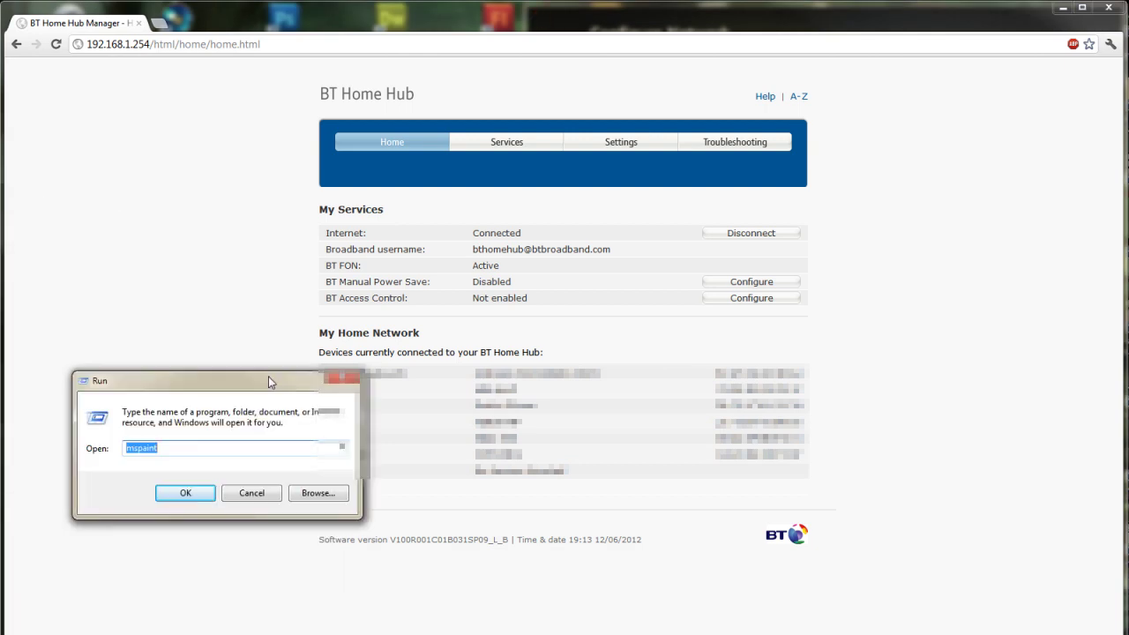
pyautogui.write('cmd')
pyautogui.press('Return')
# - Run ipconfig /all and examine the network adapters' physical addresses in the output
pyautogui.moveTo(164, 24); pyautogui.dragTo(421, 157)
pyautogui.write('ipconfig')
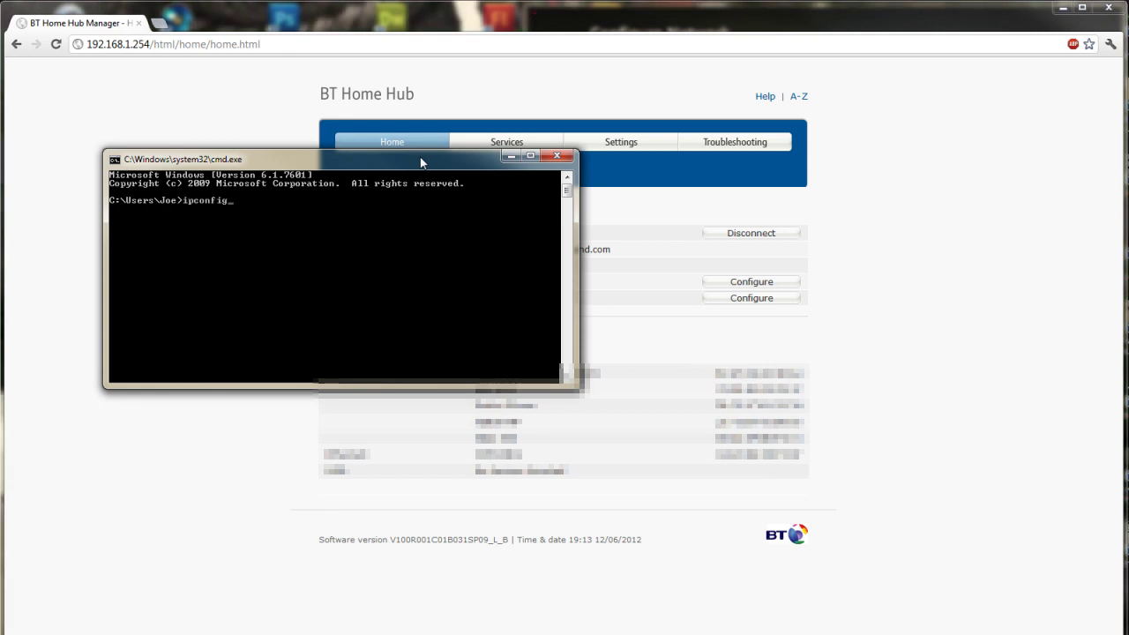
pyautogui.write(' /all')
pyautogui.press('Return')
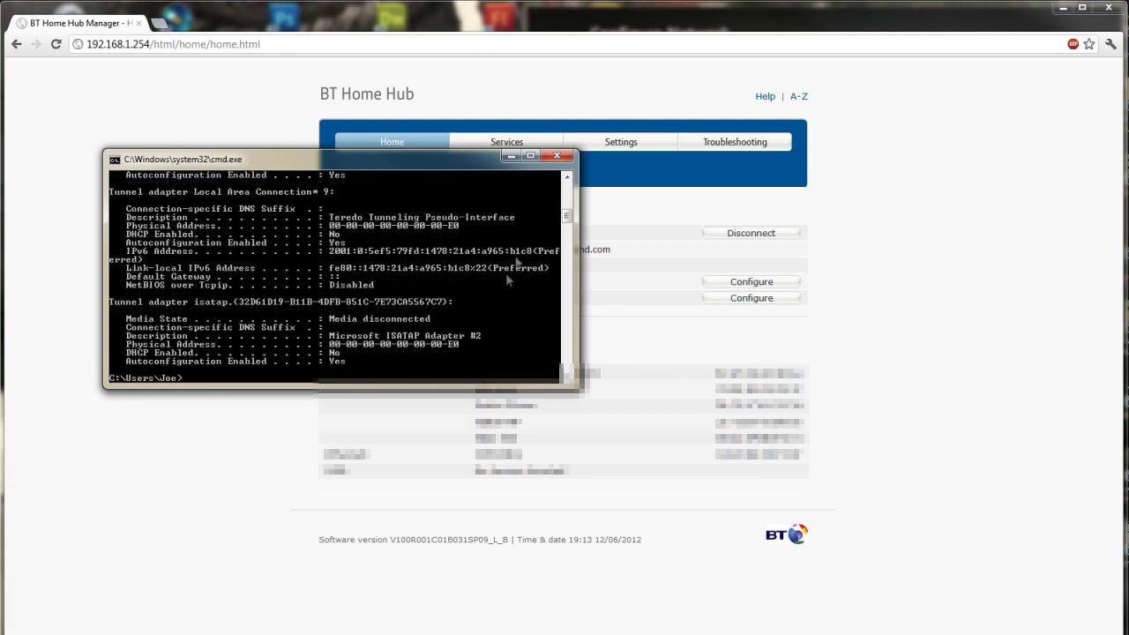
pyautogui.moveTo(567, 217); pyautogui.dragTo(567, 201)
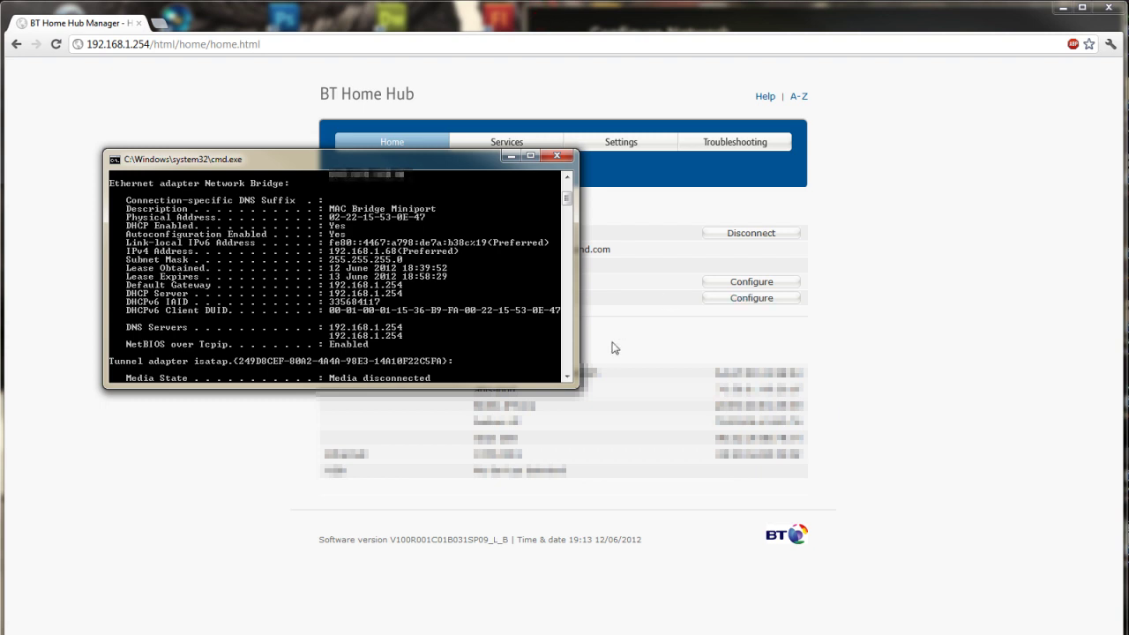
pyautogui.click(567, 378)
pyautogui.moveTo(568, 377); pyautogui.dragTo(567, 378)
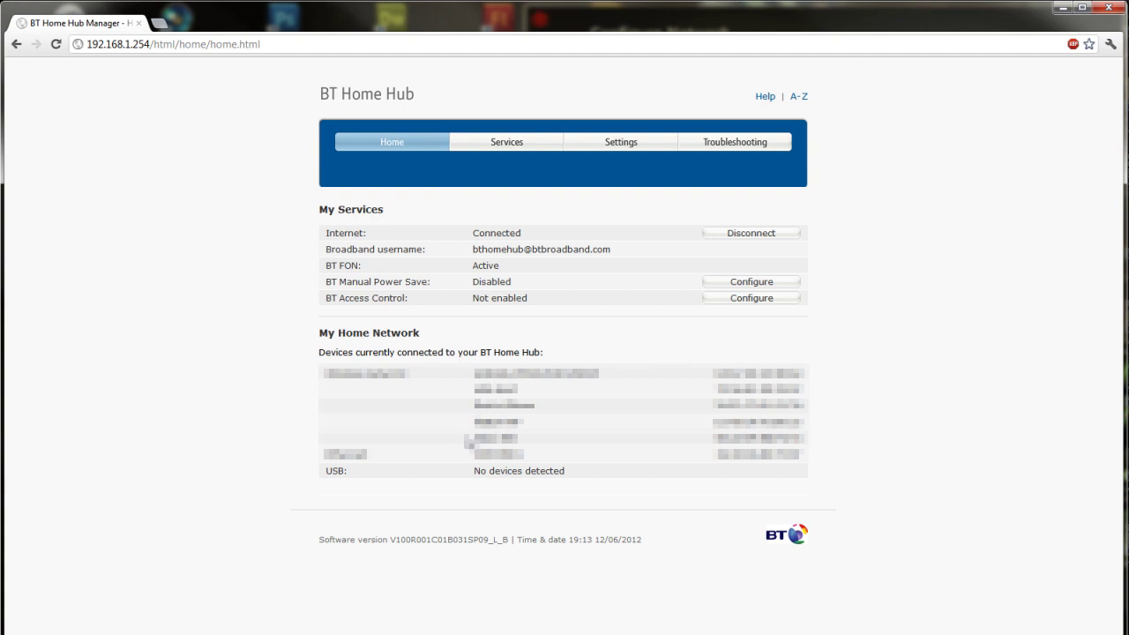
# - Highlight the Xbox entry in the hub's connected devices list and open the hub's settings
pyautogui.moveTo(474, 438); pyautogui.dragTo(714, 445)
pyautogui.click(802, 436)
pyautogui.click(571, 427)
pyautogui.click(624, 152)
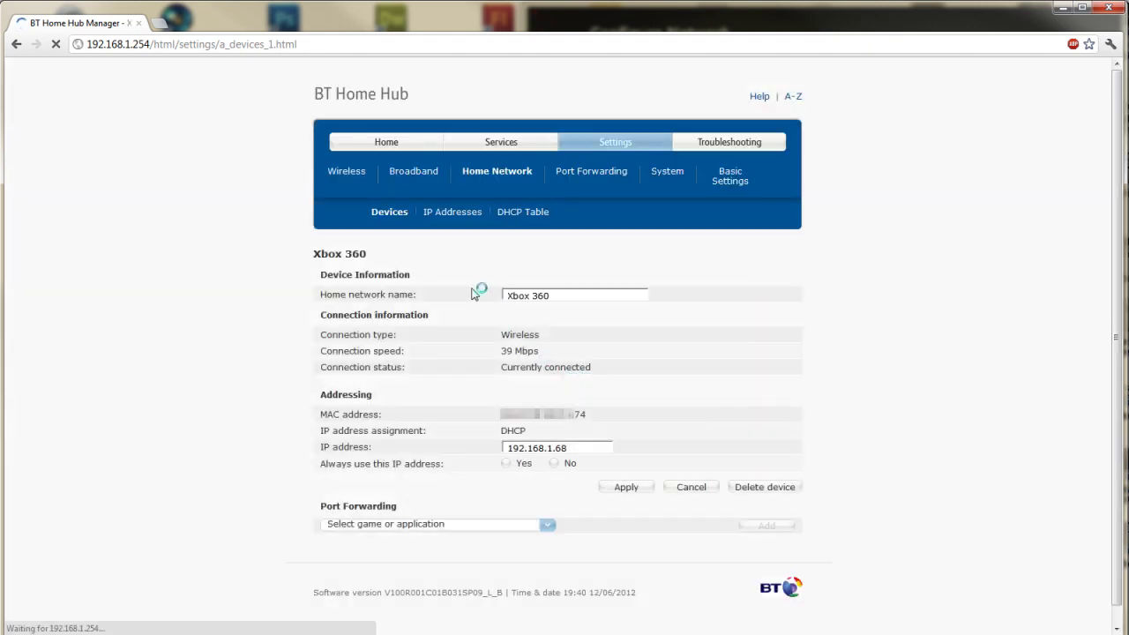
# - Delete the Xbox 360 device from the hub's home network and confirm its permanent removal, with the console feed moved clear
pyautogui.click(770, 490)
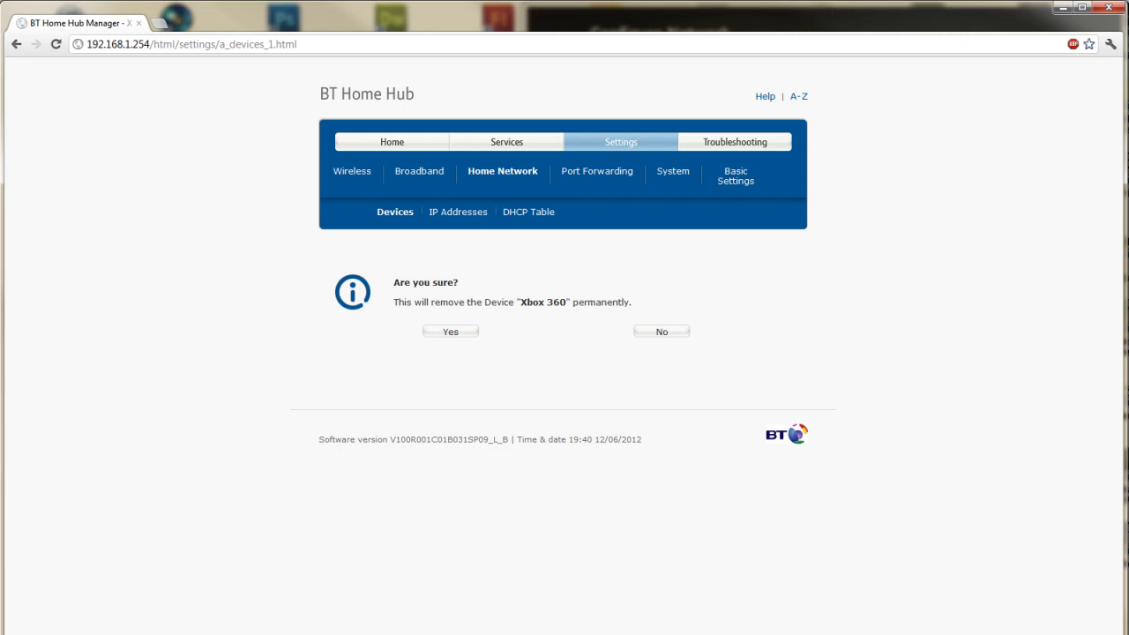
pyautogui.hotkey('alt', 'Tab')
pyautogui.moveTo(800, 27); pyautogui.dragTo(329, 137)
pyautogui.moveTo(371, 179); pyautogui.dragTo(771, 194)
pyautogui.click(224, 323)
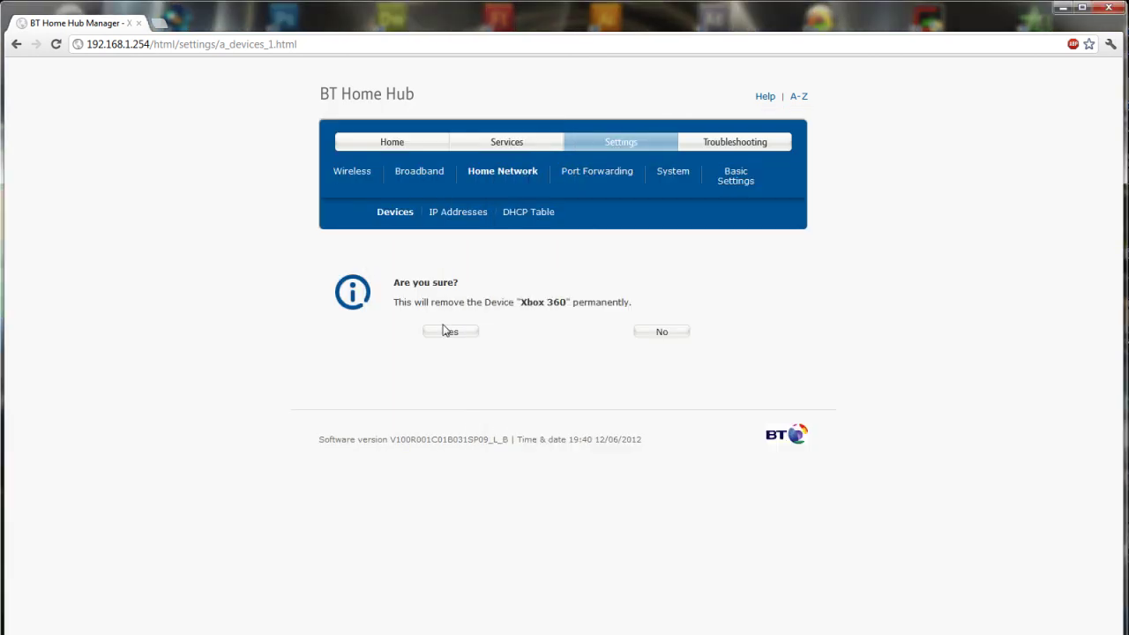
pyautogui.click(446, 331)
# - Switch to AVer MediaCenter and select Restore to Factory Defaults in the Xbox's additional network settings
pyautogui.hotkey('alt', 'Tab')
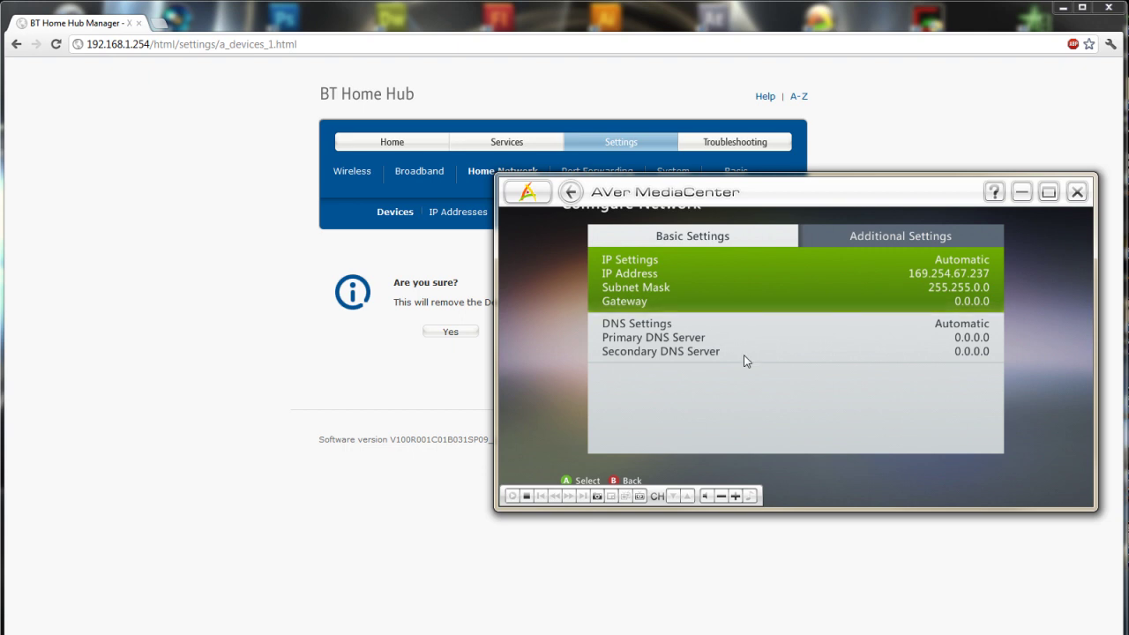
pyautogui.press('Right')
pyautogui.press('Down')
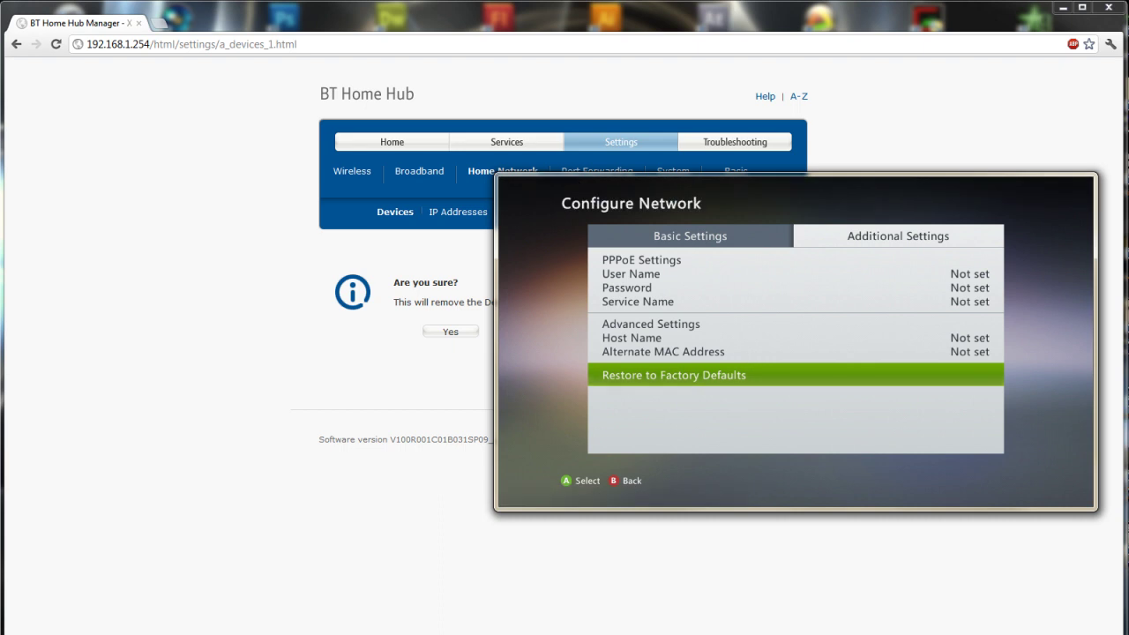
pyautogui.click(586, 376)
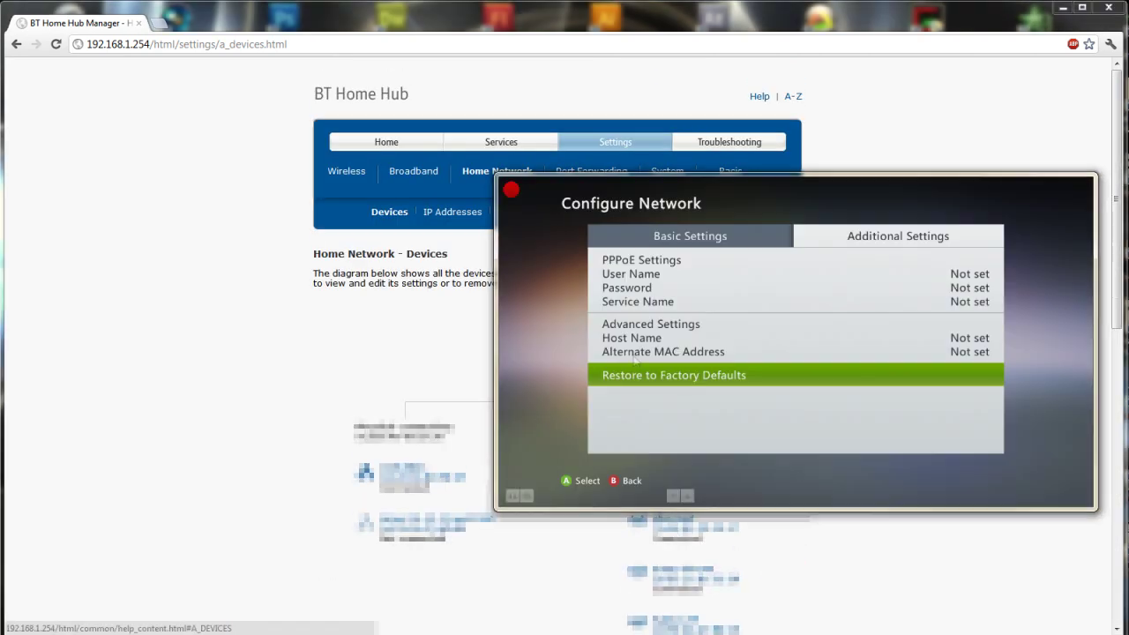
# - Switch to AVer MediaCenter to check the Xbox LIVE friends list
pyautogui.moveTo(635, 353)
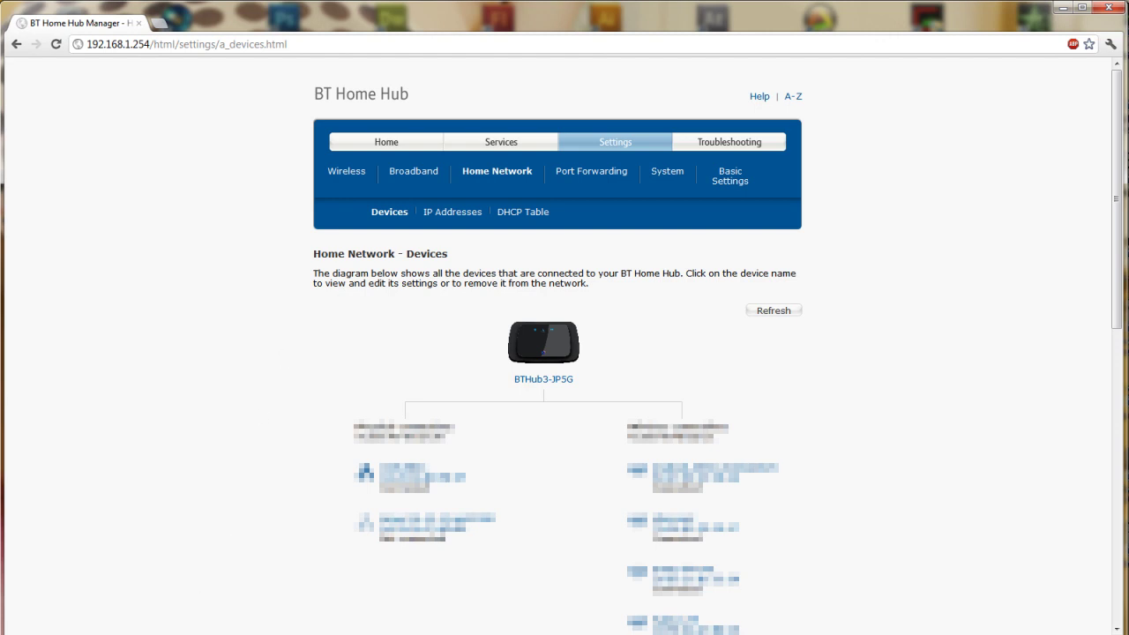
pyautogui.hotkey('alt', 'Tab')
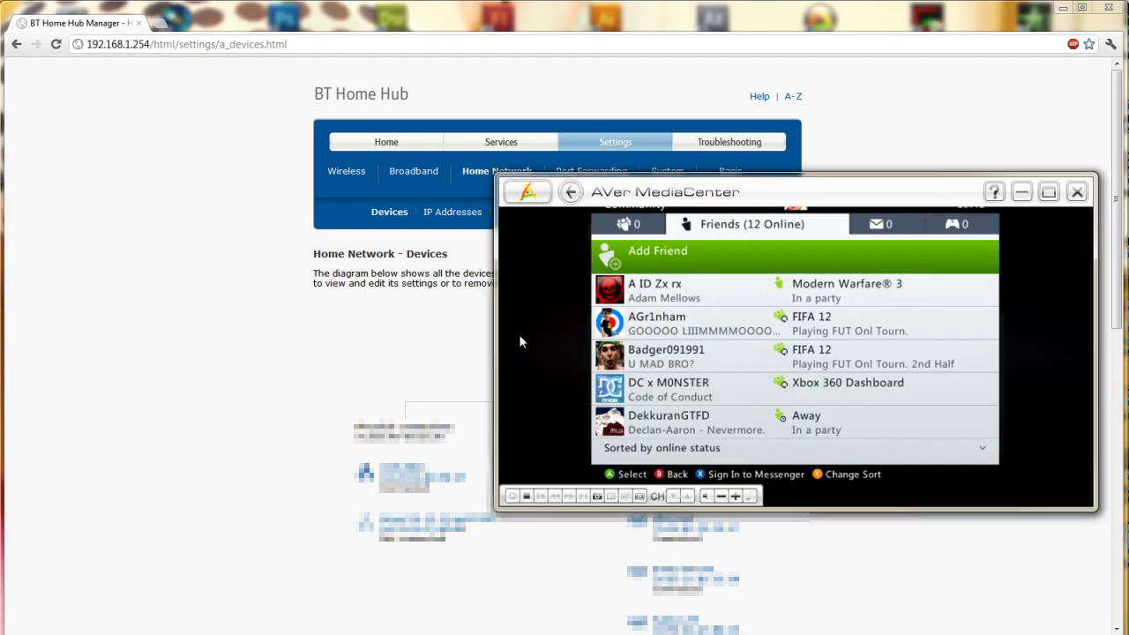